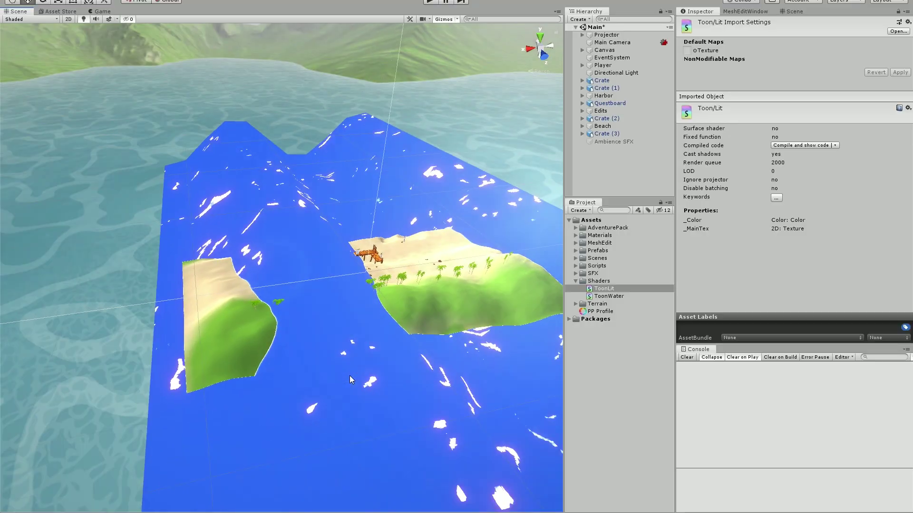
middle_drag(349, 375, 266, 362)
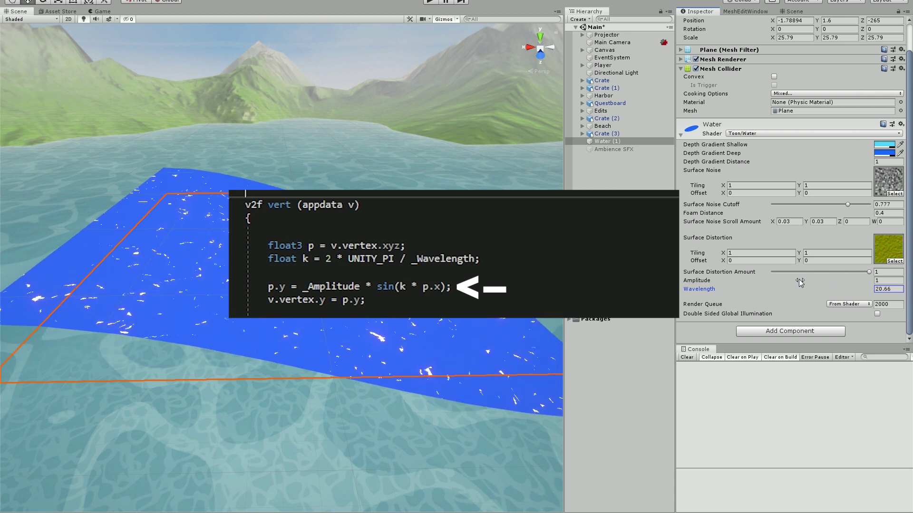
Reduce the Wavelength of the Water (1) material and switch the scene shading to Wireframe
drag(731, 289, 617, 289)
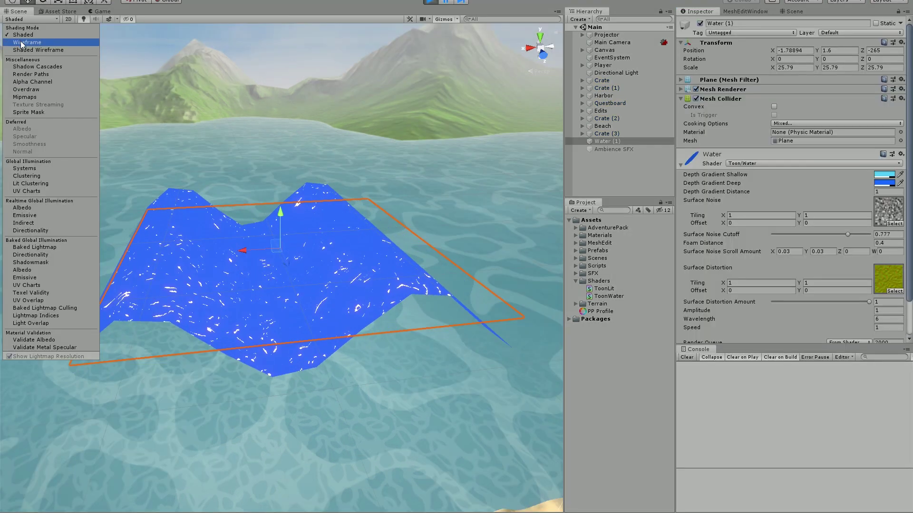
click(25, 19)
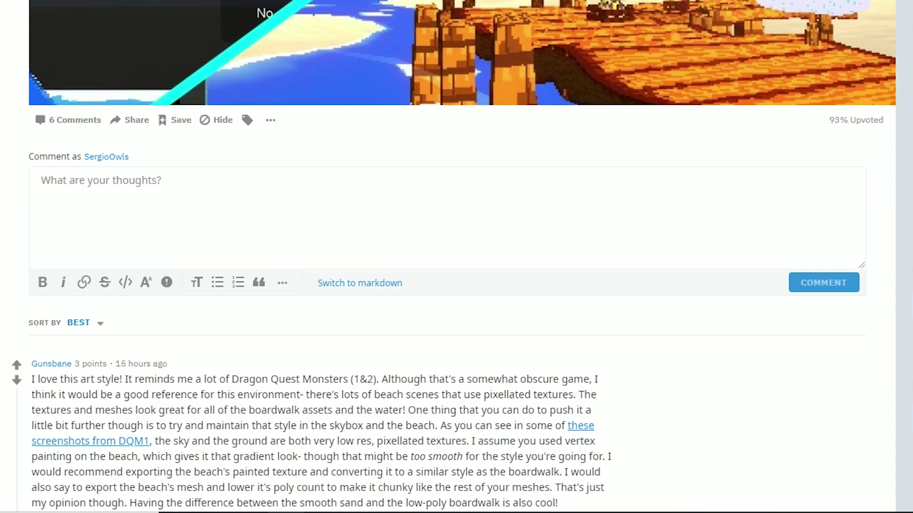
Read the Reddit feedback on the skybox and beach style and look through the linked DQM1 reference screenshots
scroll(456, 257, up, 2)
scroll(457, 256, down, 3)
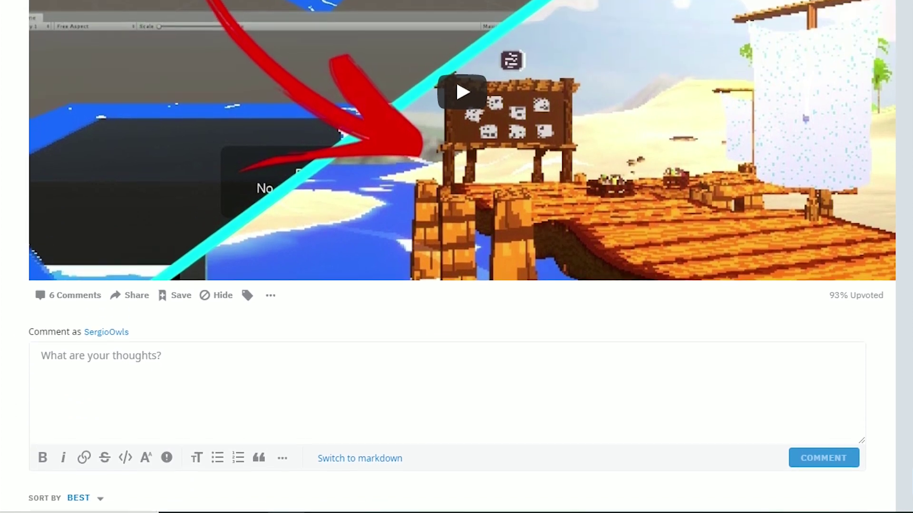
scroll(428, 65, down, 6)
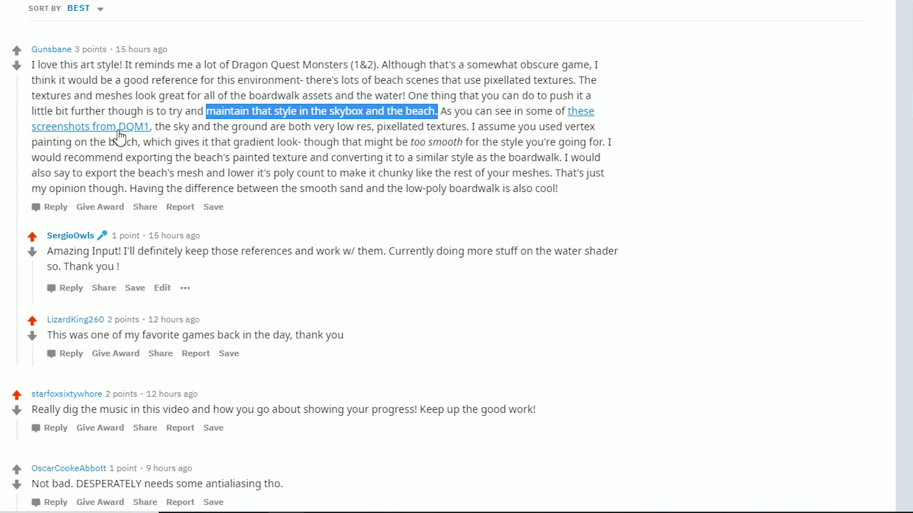
click(144, 142)
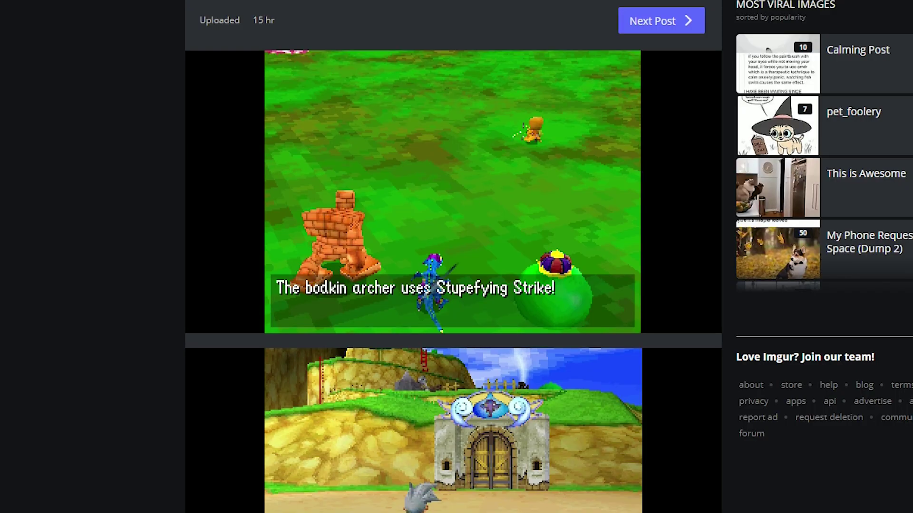
scroll(453, 257, down, 5)
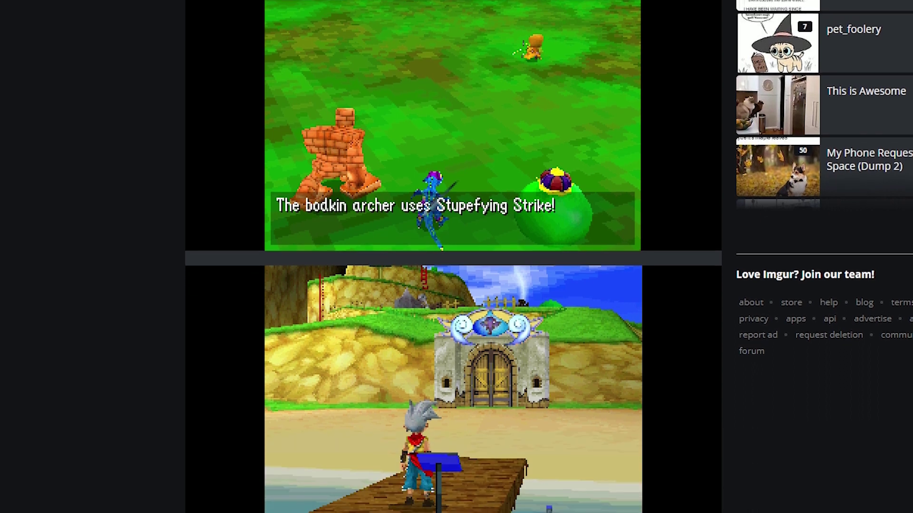
scroll(453, 257, down, 1)
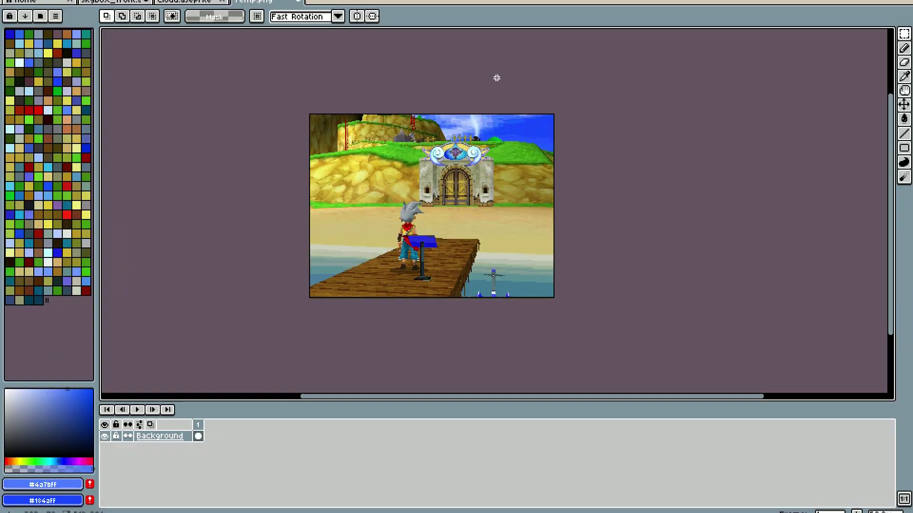
Switch from the reference image to the cloud sprite in Aseprite and pixel in the long low cloud's upper left edge in blue tones
scroll(494, 75, up, 5)
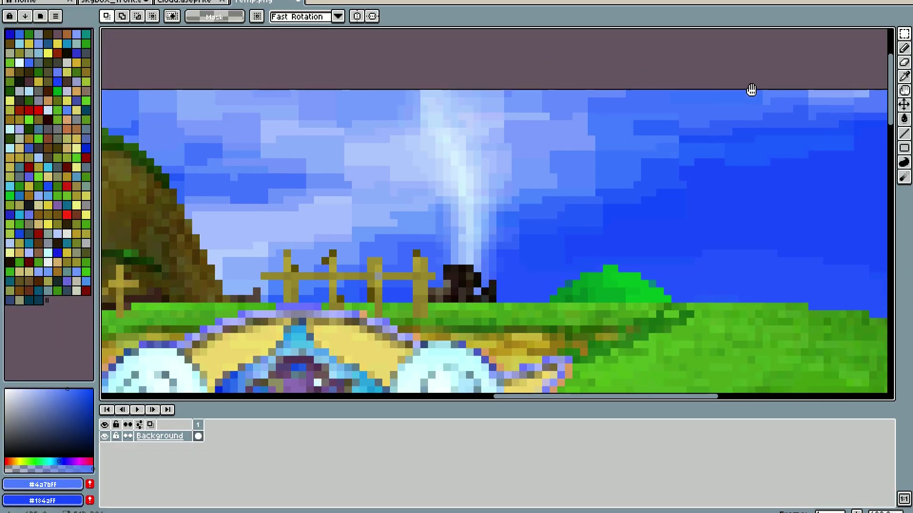
drag(751, 90, 735, 91)
click(211, 7)
drag(481, 102, 477, 153)
scroll(477, 154, up, 5)
key(b)
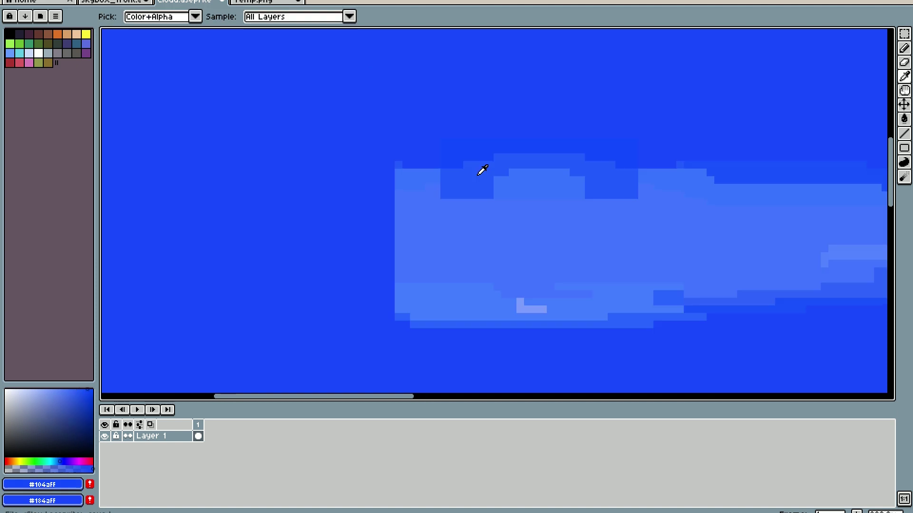
drag(530, 257, 650, 110)
scroll(688, 109, up, 1)
middle_drag(689, 110, 564, 175)
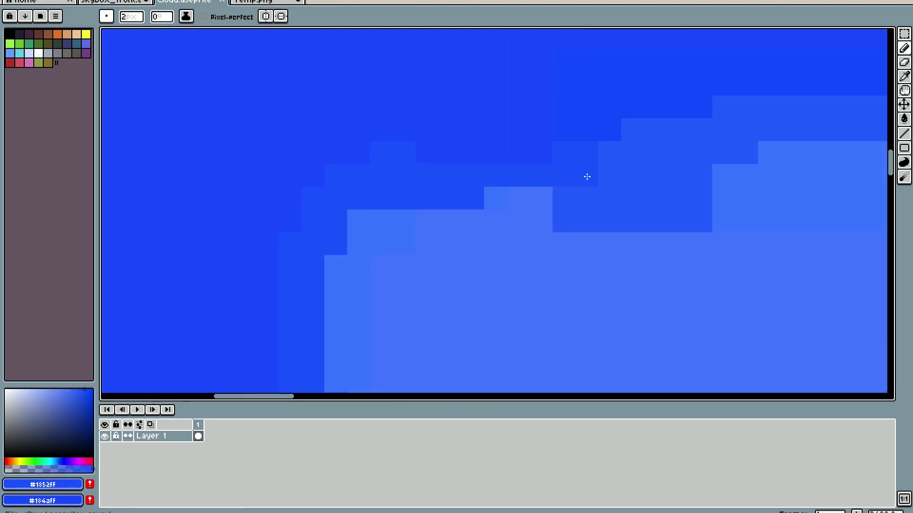
Refine the left edge of the long low cloud with lighter blue pixels and save the sprite
middle_drag(353, 377, 369, 194)
alt+click(369, 194)
scroll(285, 230, down, 3)
key(ctrl+s)
alt+scroll(257, 245, up, 1)
alt+click(694, 231)
scroll(693, 232, down, 7)
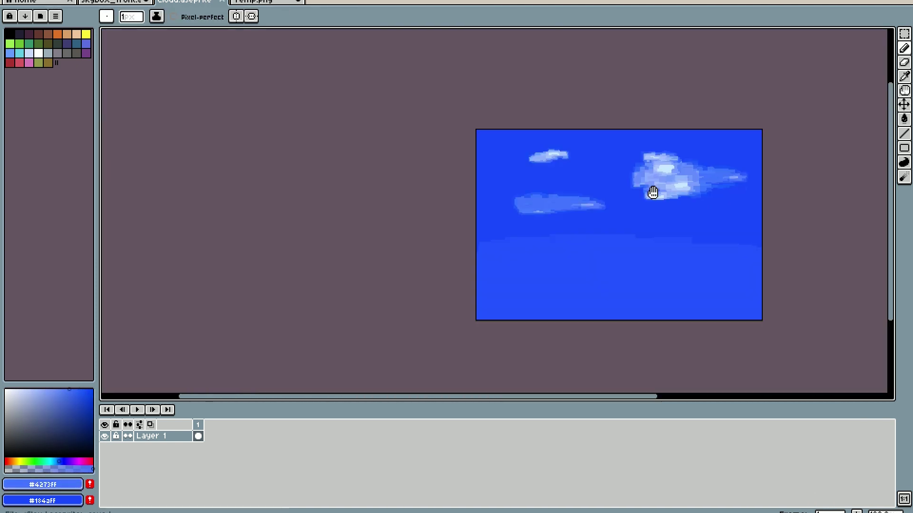
Paint the start of a lighter blue horizontal band in the lower sky, using a 6 px brush
scroll(492, 273, up, 6)
scroll(453, 277, down, 6)
scroll(559, 218, up, 8)
key(g)
scroll(559, 219, down, 6)
key(b)
middle_drag(285, 332, 434, 202)
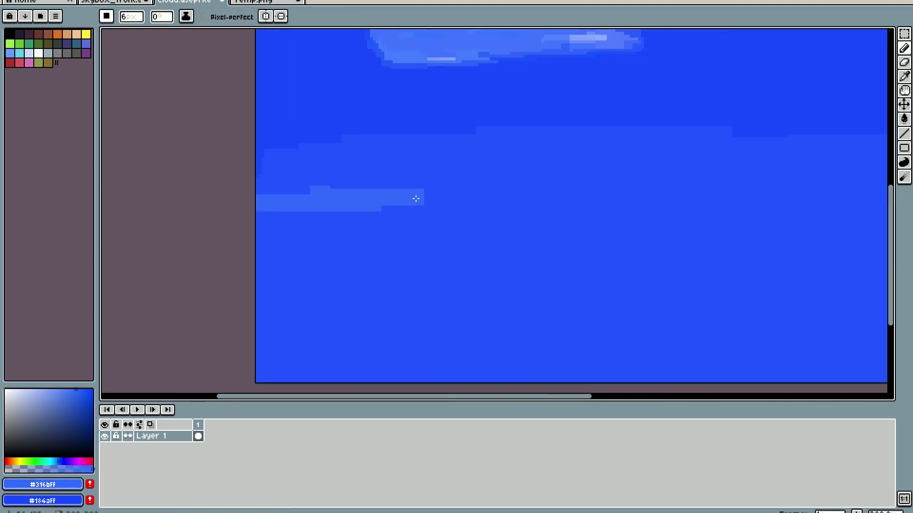
Fill beside the lighter blue band and extend it horizontally across the lower sky
key(g)
click(302, 193)
key(b)
drag(272, 193, 755, 198)
scroll(500, 198, down, 4)
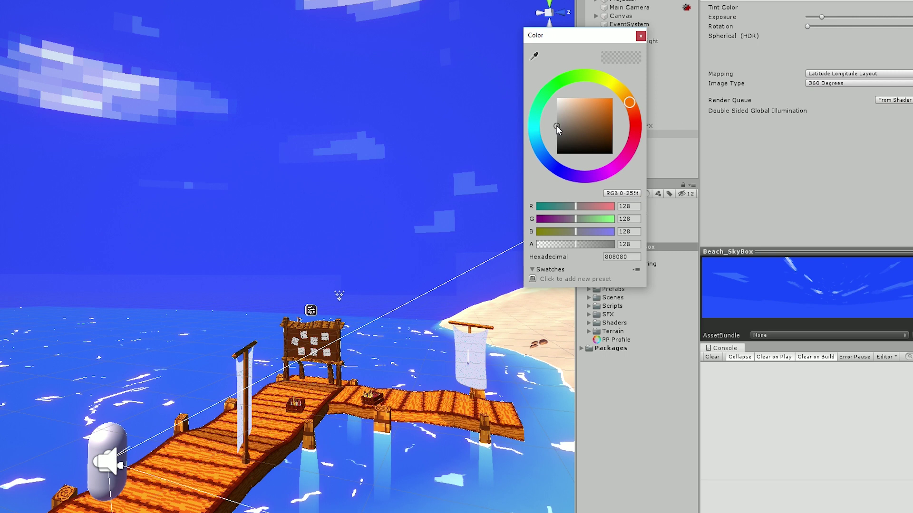
Look around the sky in the running game to check the new cloud skybox
drag(557, 126, 606, 115)
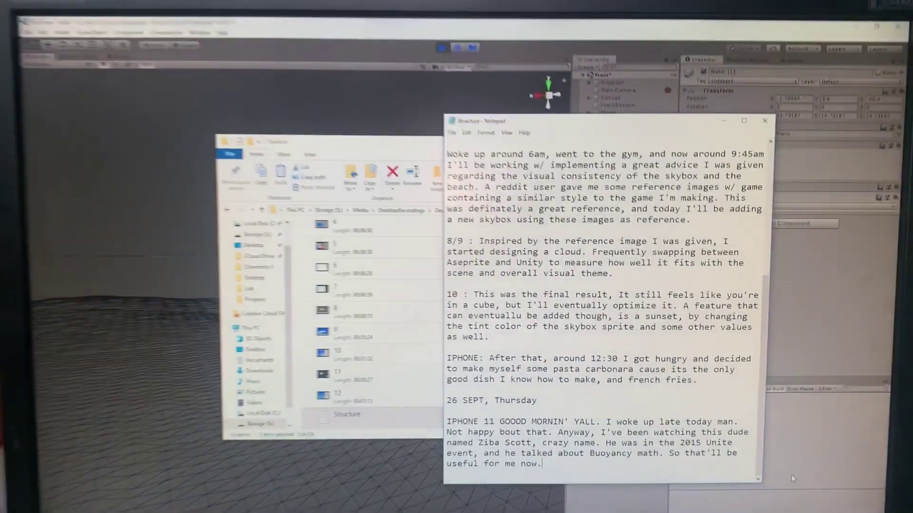
Skip through the Unite 2015 talk "A Little Math for Your Big Ideas" to the part about buoyancy
click(36, 438)
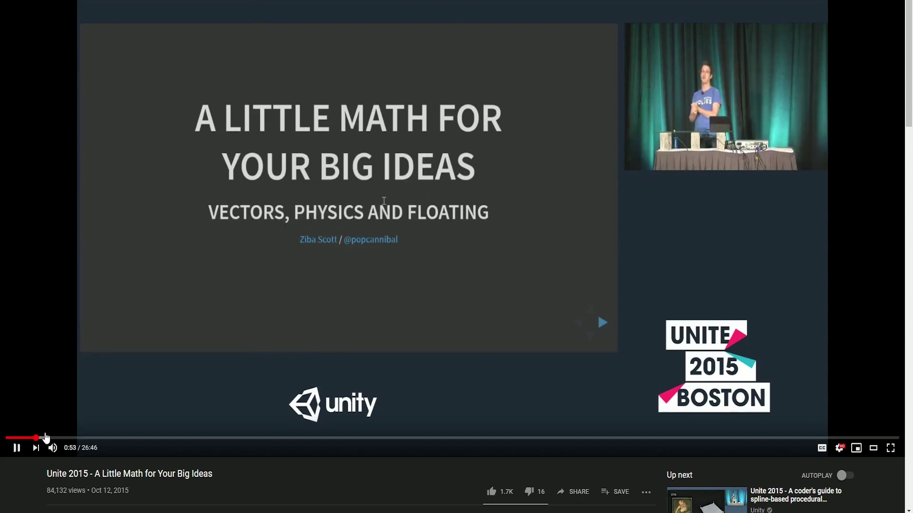
click(80, 440)
scroll(173, 304, down, 1)
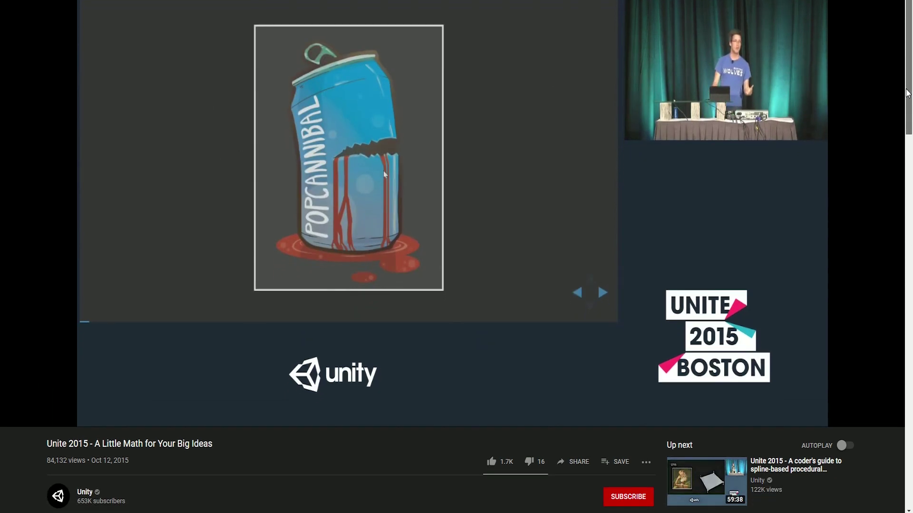
click(122, 408)
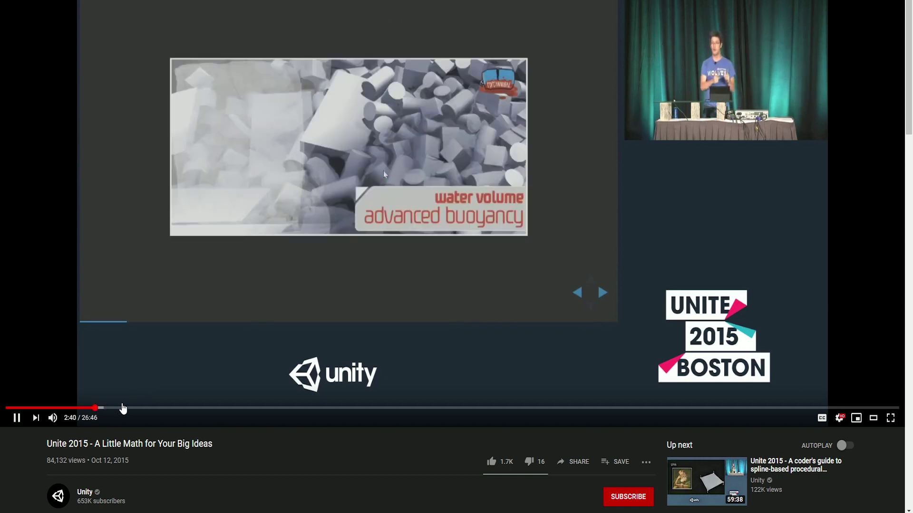
click(150, 408)
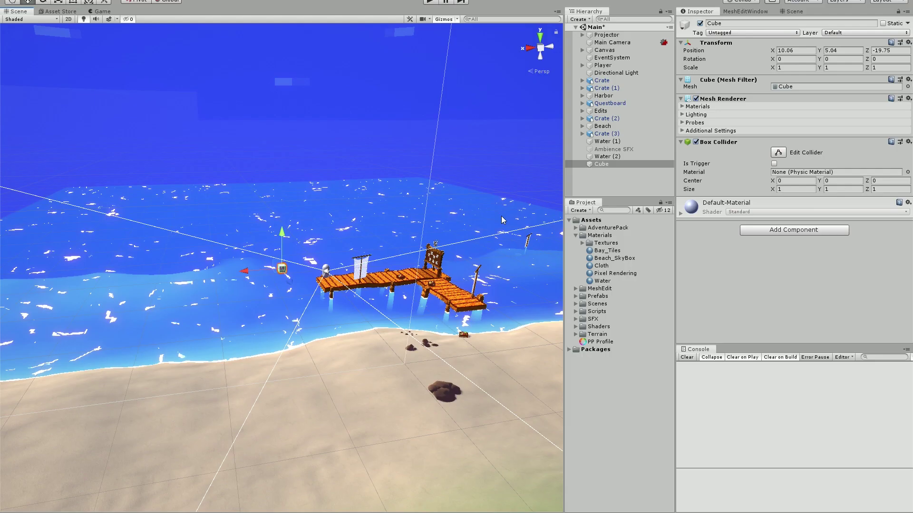
Frame the cube in the Unity scene and add a Rigidbody component to it
key(f)
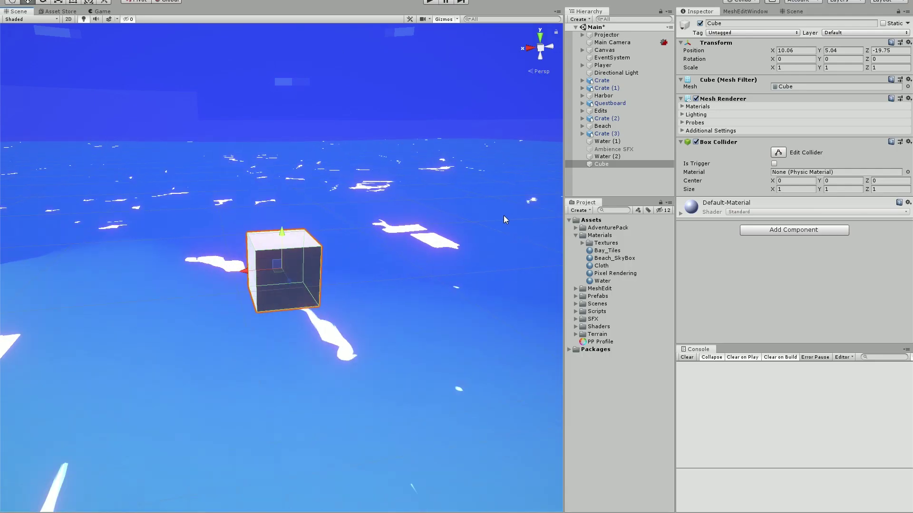
click(793, 230)
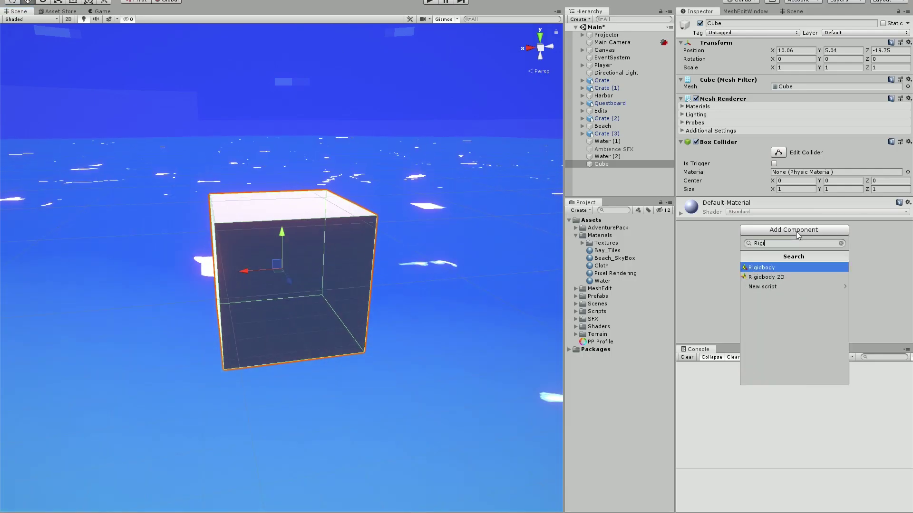
text(Rigi)
key(Return)
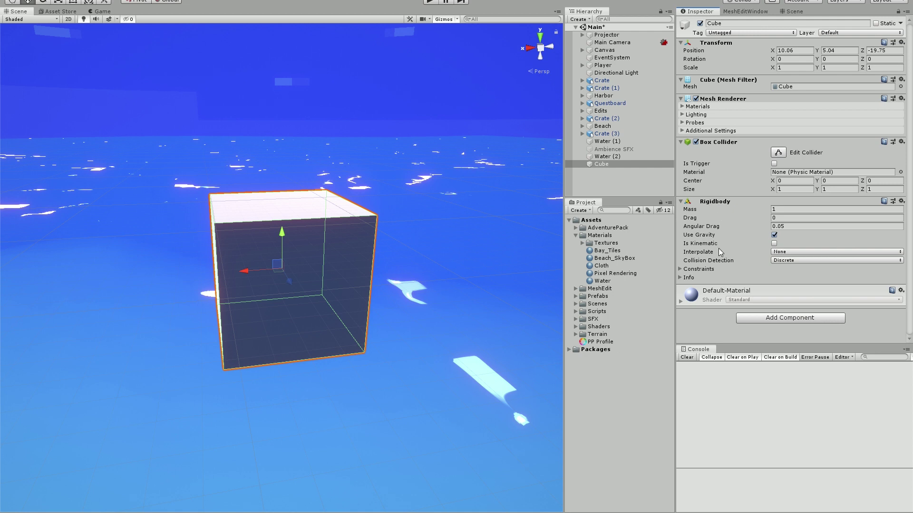
Raise the cube above the water to a Y position of about 10
middle_drag(347, 284, 347, 151)
scroll(347, 151, down, 15)
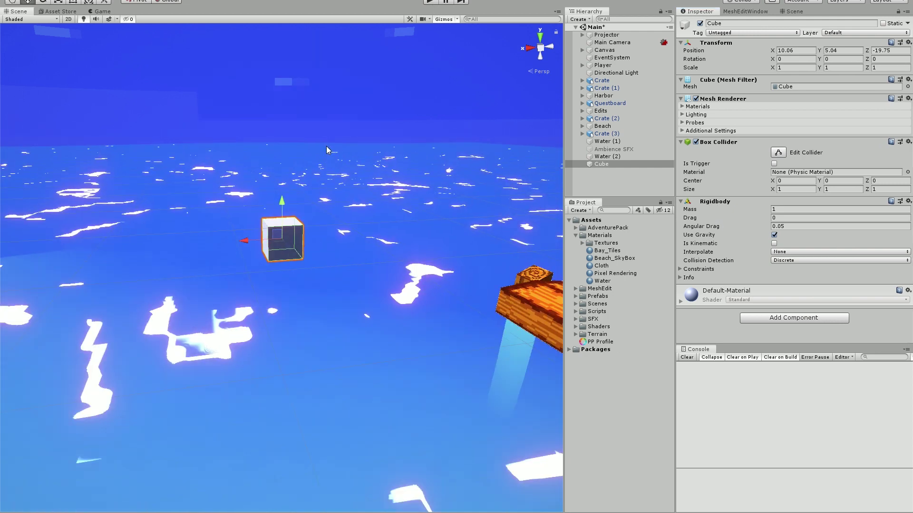
drag(282, 209, 283, 82)
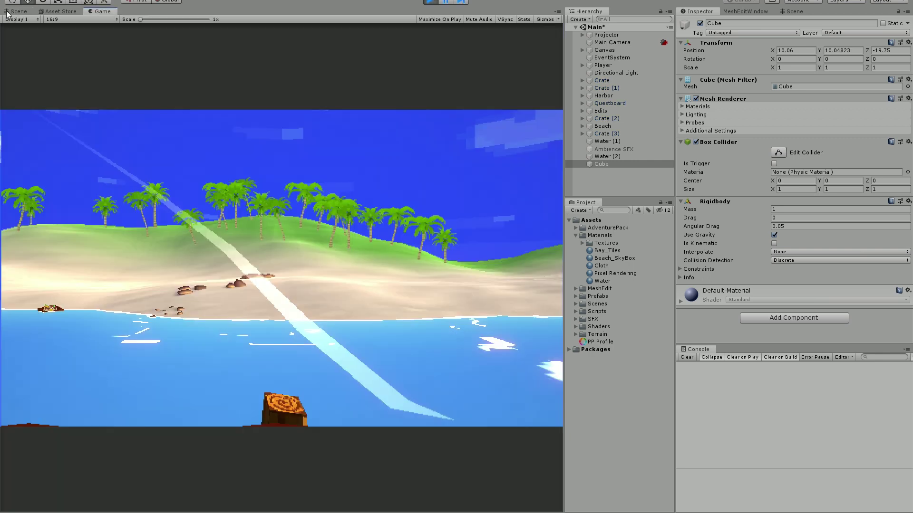
Watch the cube fall toward the water in the scene view while the game is running
click(16, 11)
scroll(226, 196, up, 5)
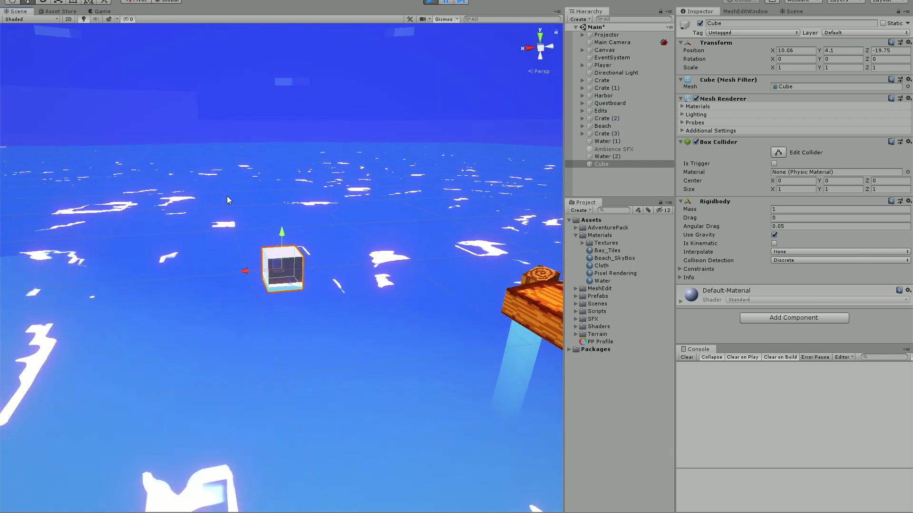
scroll(227, 195, up, 2)
middle_drag(226, 196, 222, 108)
scroll(242, 95, down, 1)
scroll(242, 95, down, 5)
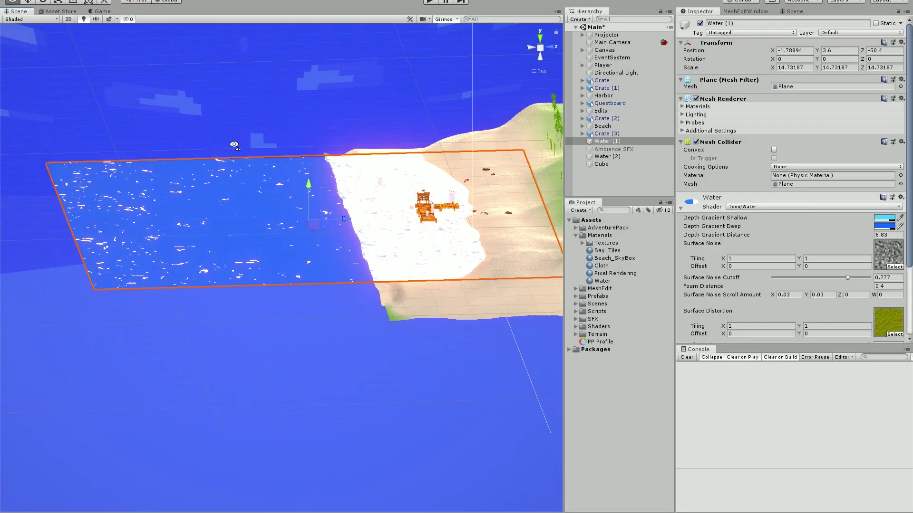
Make the Water (1) plane's mesh collider a convex trigger and inspect the cube above the water
alt+drag(266, 143, 280, 138)
right_drag(279, 138, 248, 107)
click(696, 141)
alt+drag(247, 107, 250, 116)
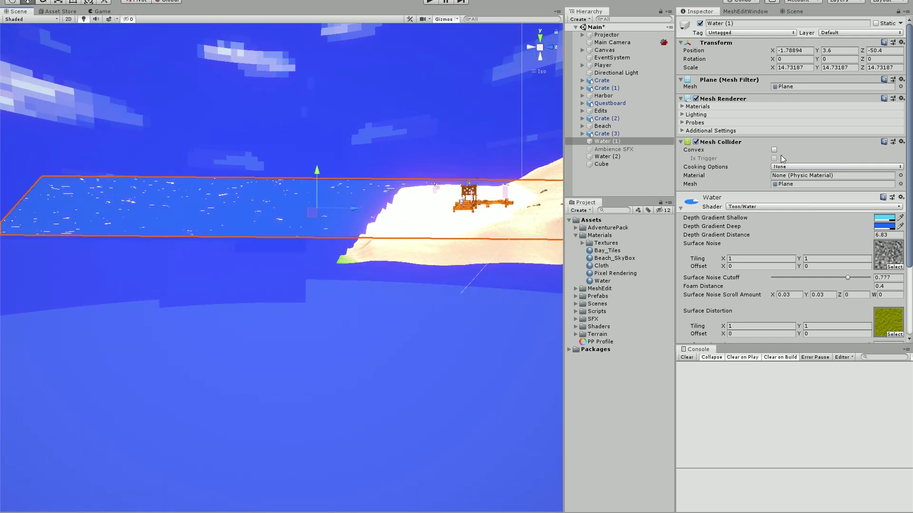
click(774, 150)
click(775, 159)
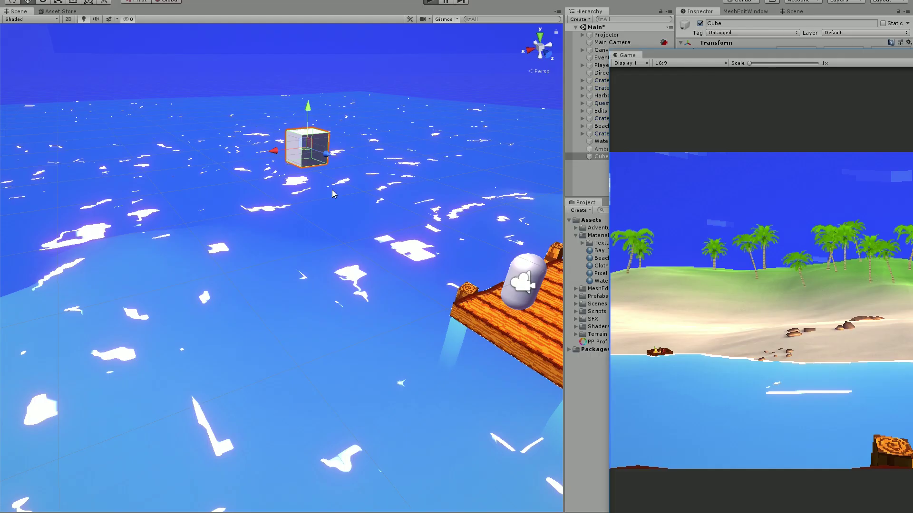
click(347, 147)
middle_drag(365, 316, 375, 218)
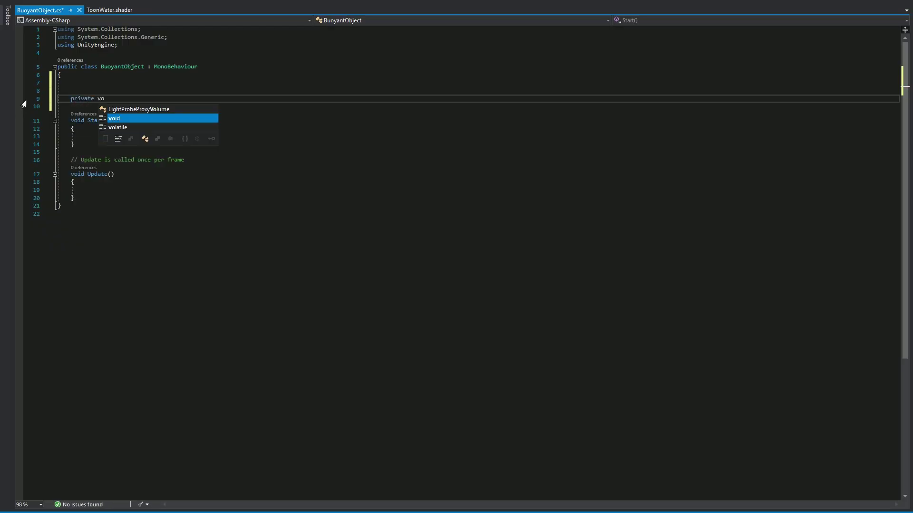
Add a private OnTriggerEnter(Collider other) method to the BuoyantObject script and begin its if condition
key(Tab)
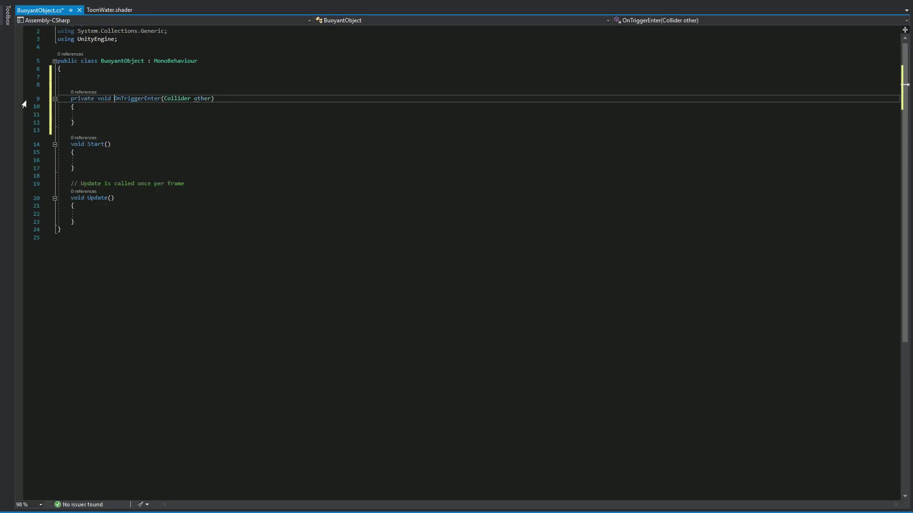
text(if(o)
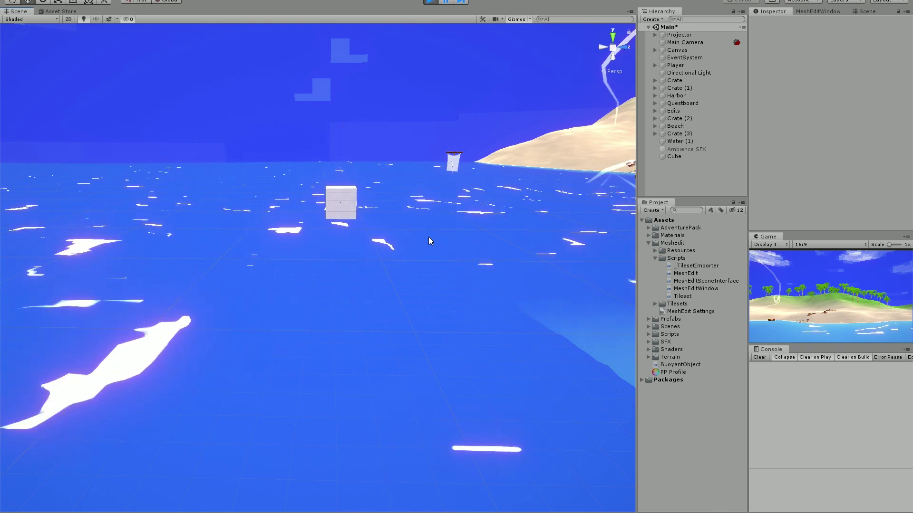
Run the scene to observe how the cube moves on the water with the BuoyantObject script
right_drag(429, 237, 441, 217)
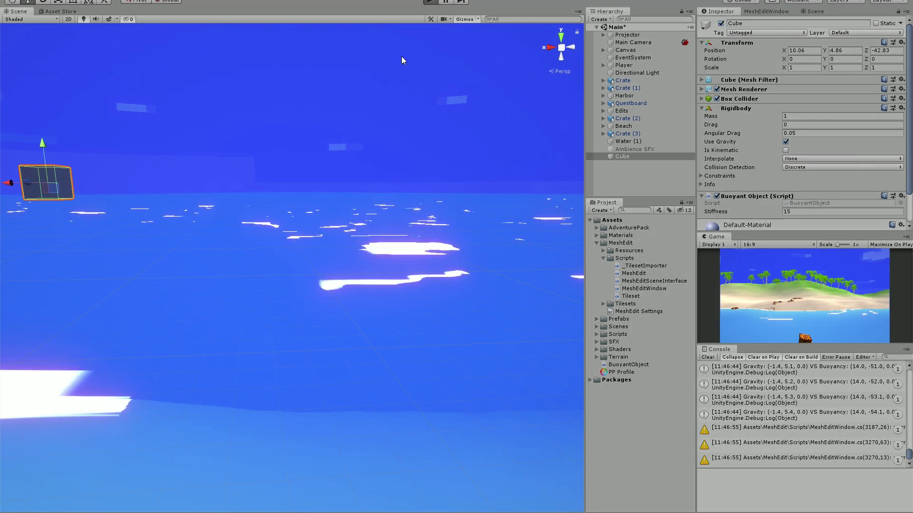
key(ctrl+p)
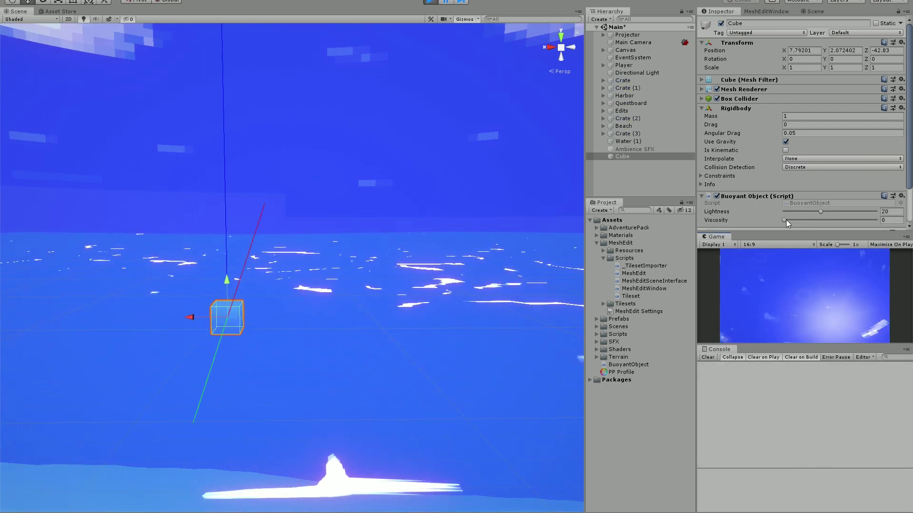
Set the cube's Buoyant Object Viscosity to 2.7 during play and restart the simulation
click(786, 220)
drag(786, 219, 798, 218)
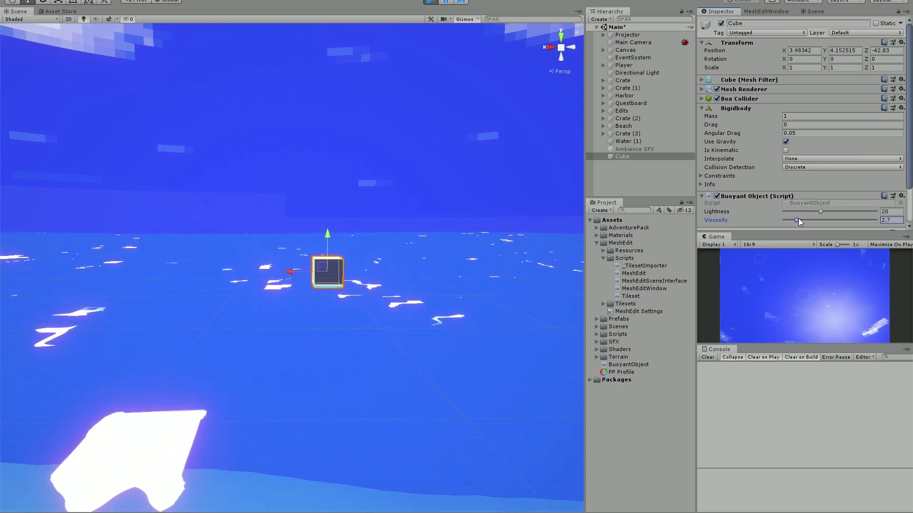
click(430, 2)
click(430, 1)
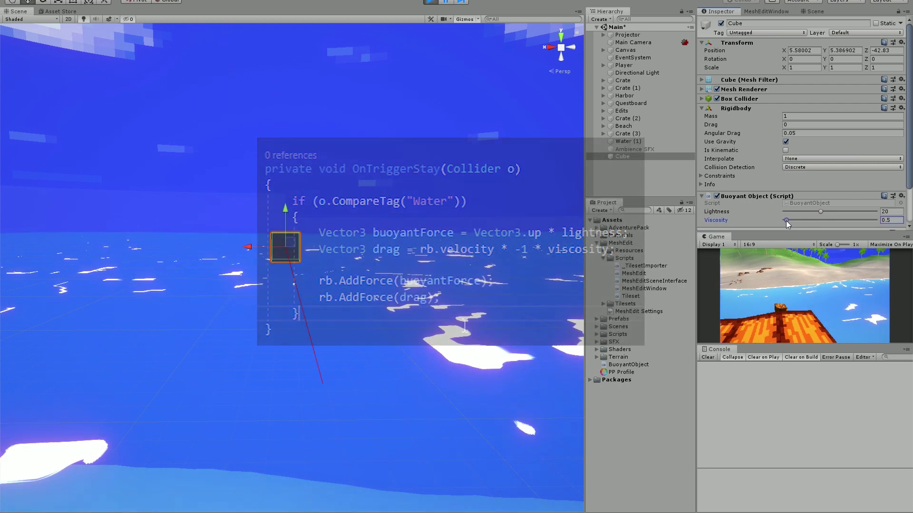
Try increasing Viscosity values, including 1.5, on the cube's Buoyant Object component while the scene plays
drag(784, 221, 787, 221)
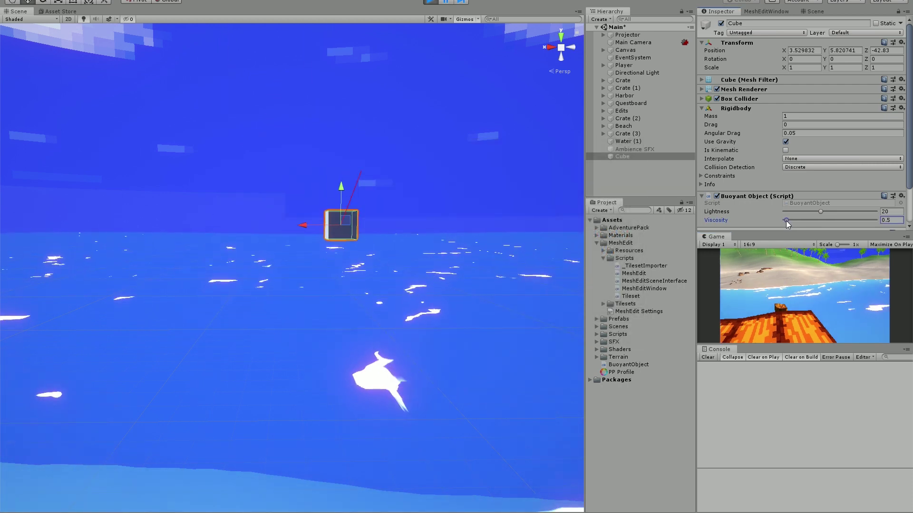
drag(788, 223, 792, 224)
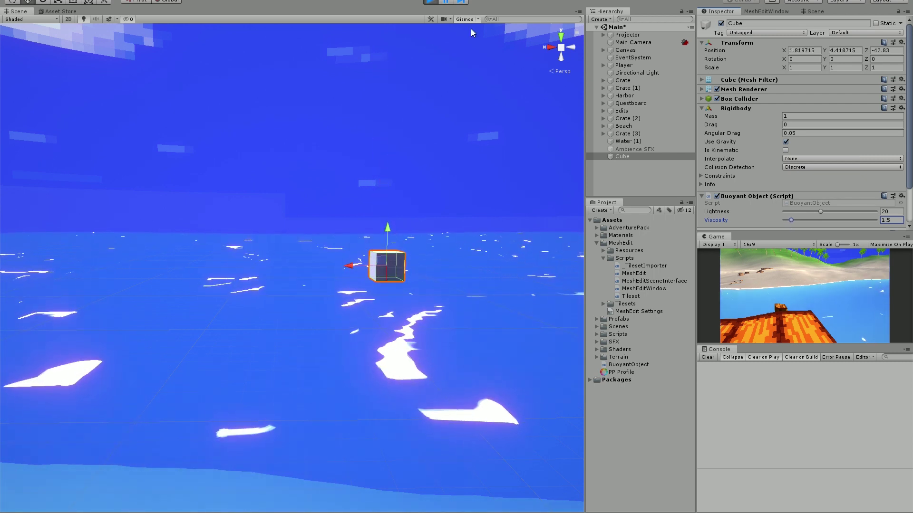
drag(799, 224, 879, 225)
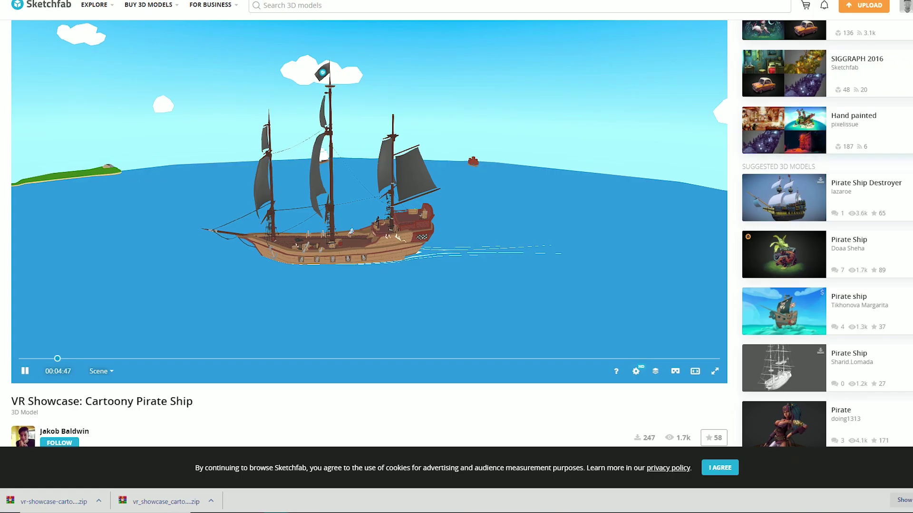
Review the "VR Showcase: Cartoony Pirate Ship" model page on Sketchfab, including its download option and license details
scroll(369, 233, down, 3)
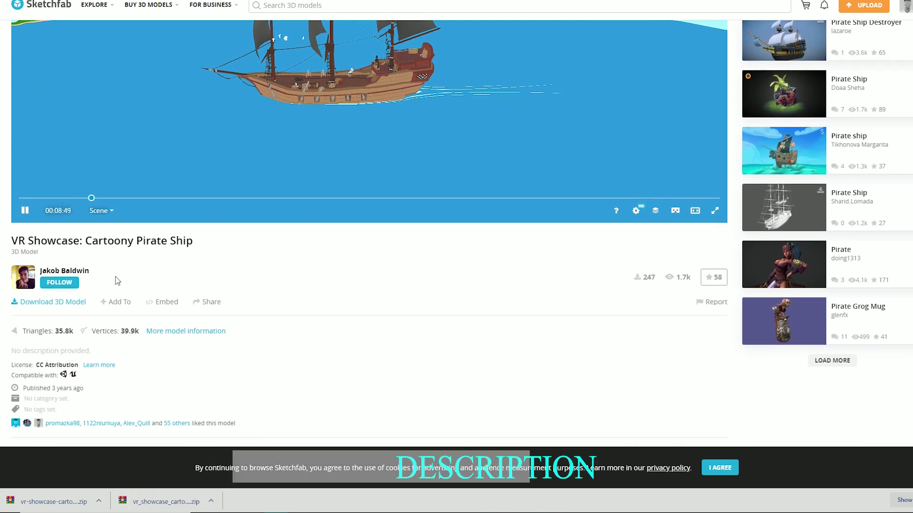
scroll(242, 272, up, 5)
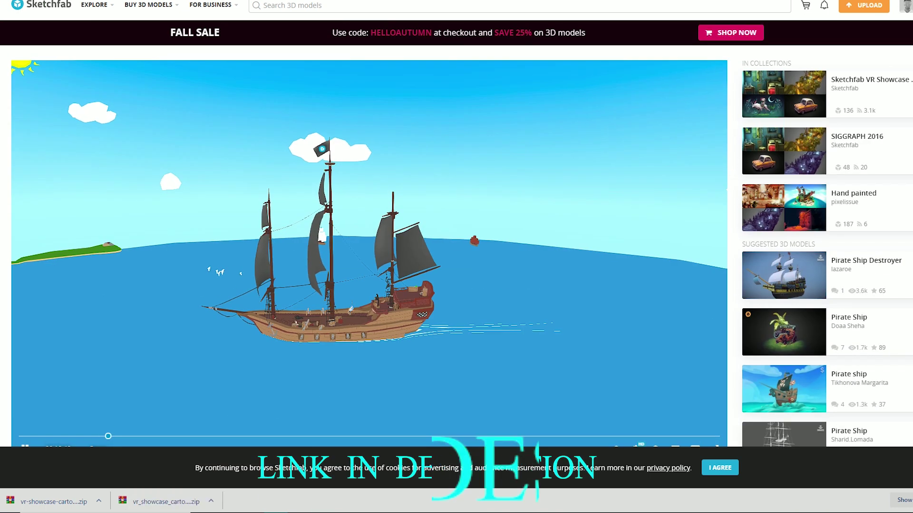
scroll(453, 47, down, 2)
Switch back to Unity and inspect the pirate ship and its box collider from the back view
key(alt+Tab)
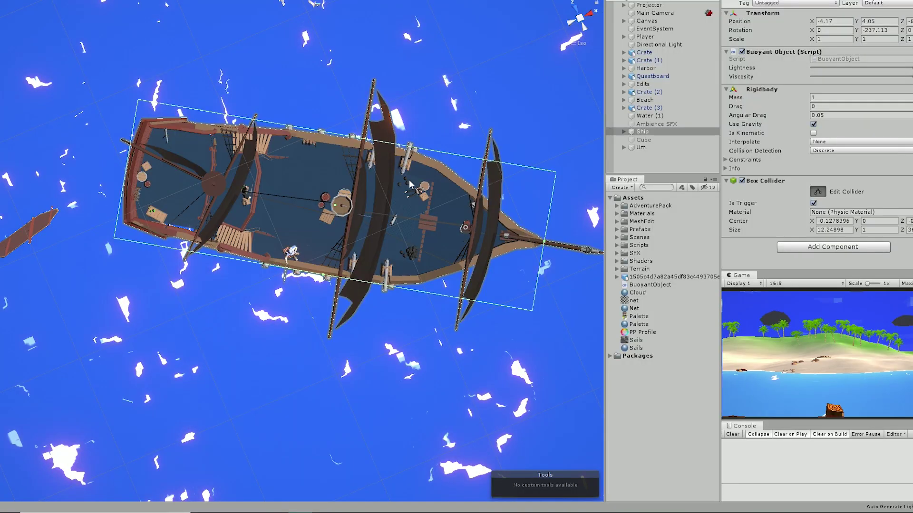
click(590, 30)
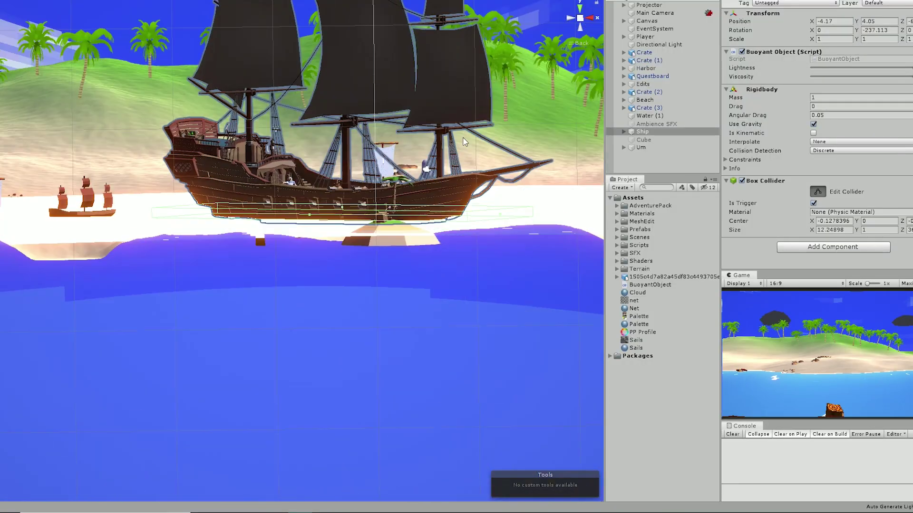
scroll(446, 204, up, 10)
right_drag(376, 198, 356, 200)
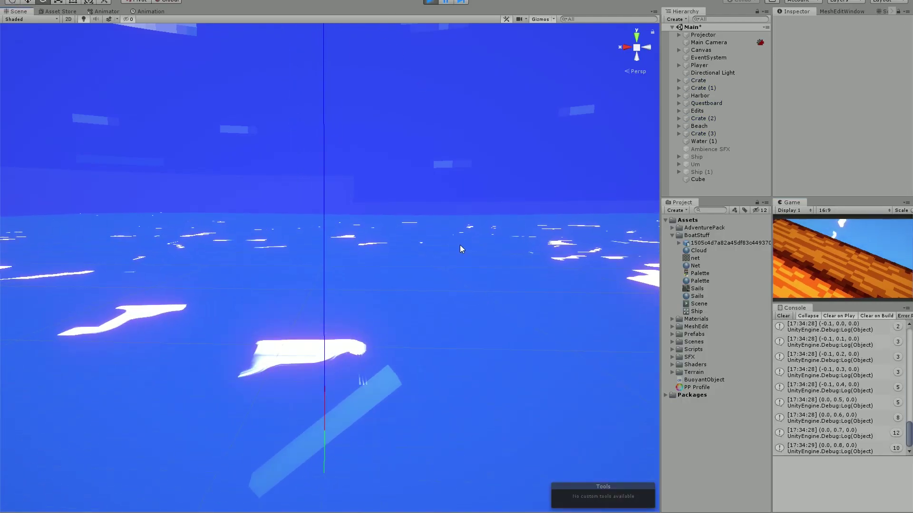
Rotate Cube (1) freely at the water surface to test which corner is marked as its lowest vertex
click(363, 314)
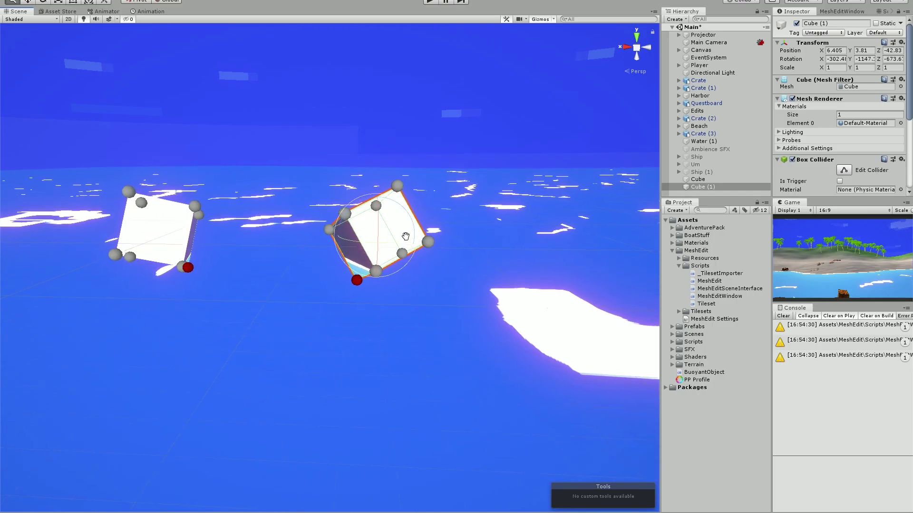
drag(399, 207, 358, 340)
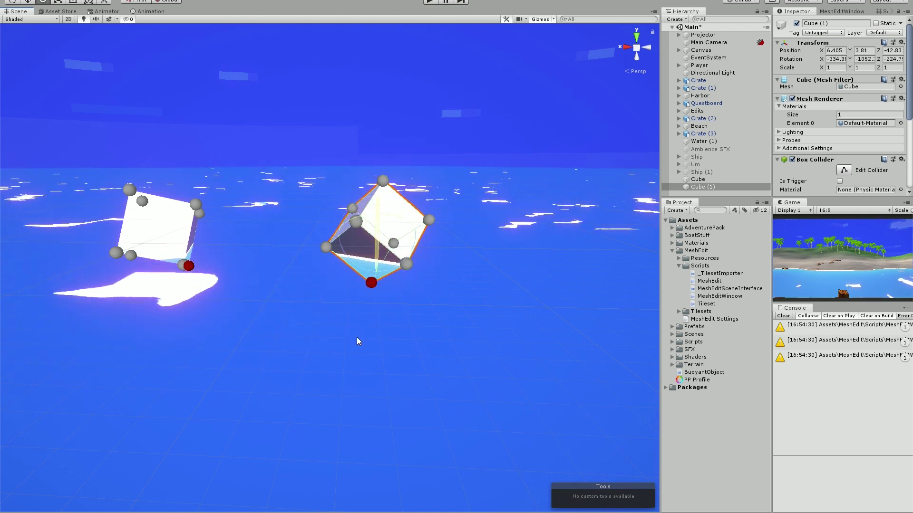
drag(307, 249, 447, 243)
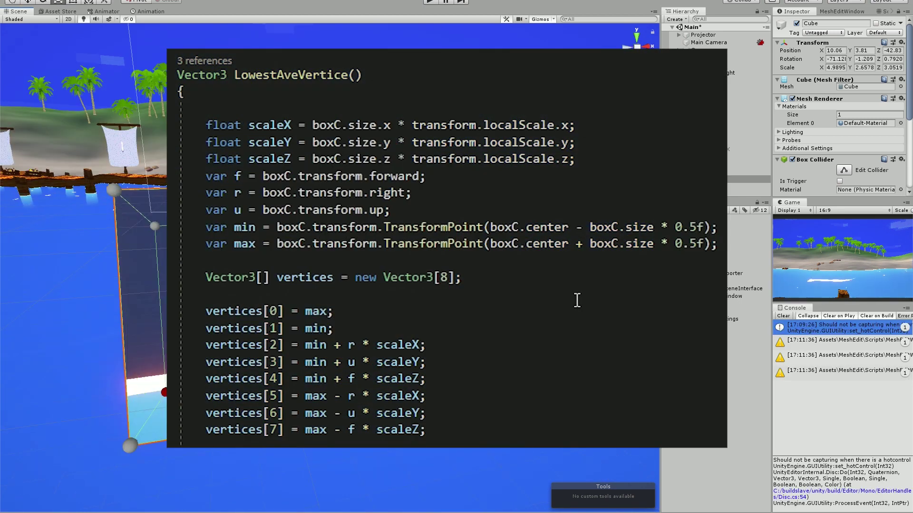
Review the lowestAve calculation in BuoyantObject.cs's LowestVertice method and the AddForceAtPosition call in OnTriggerStay
drag(280, 294, 350, 289)
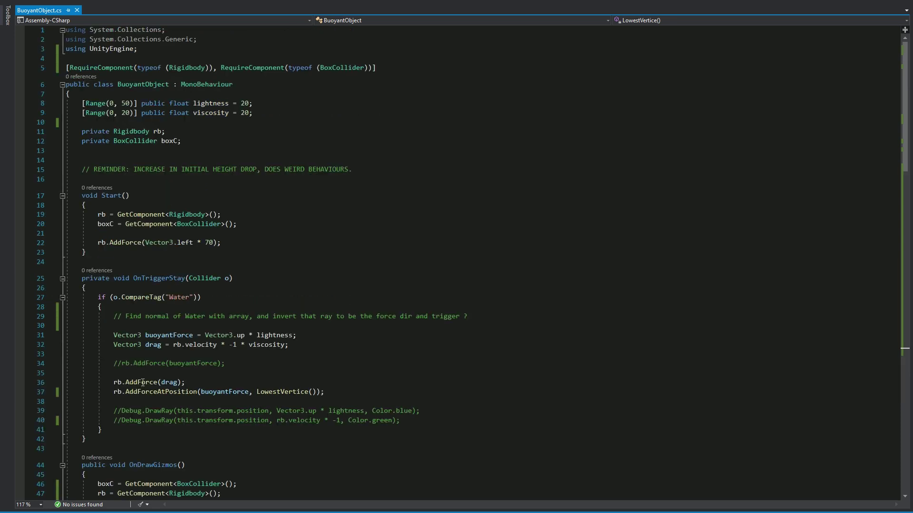
scroll(134, 375, down, 2)
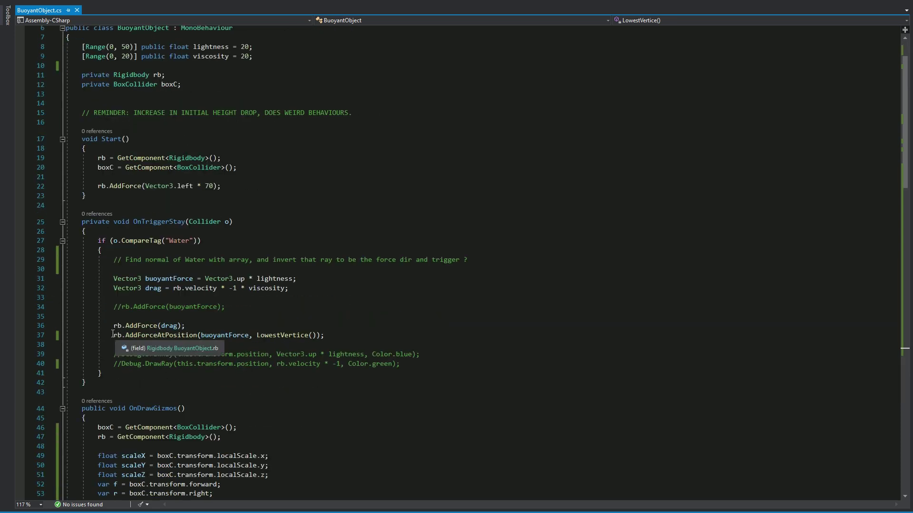